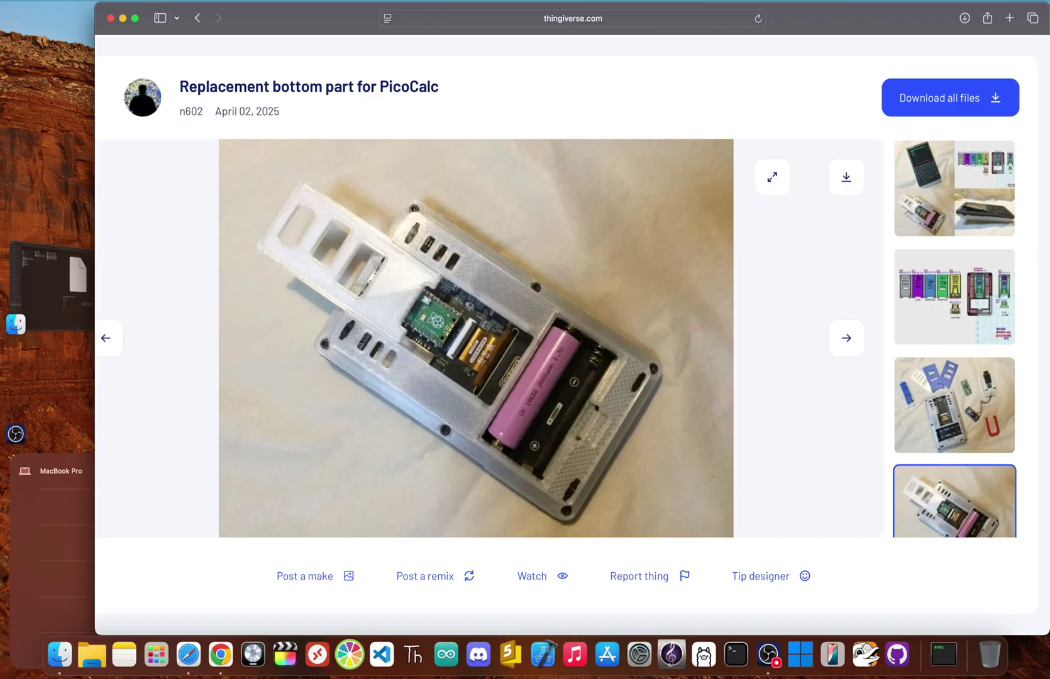
Switch to the window with the full-size photo of the device.
key("super+Tab")
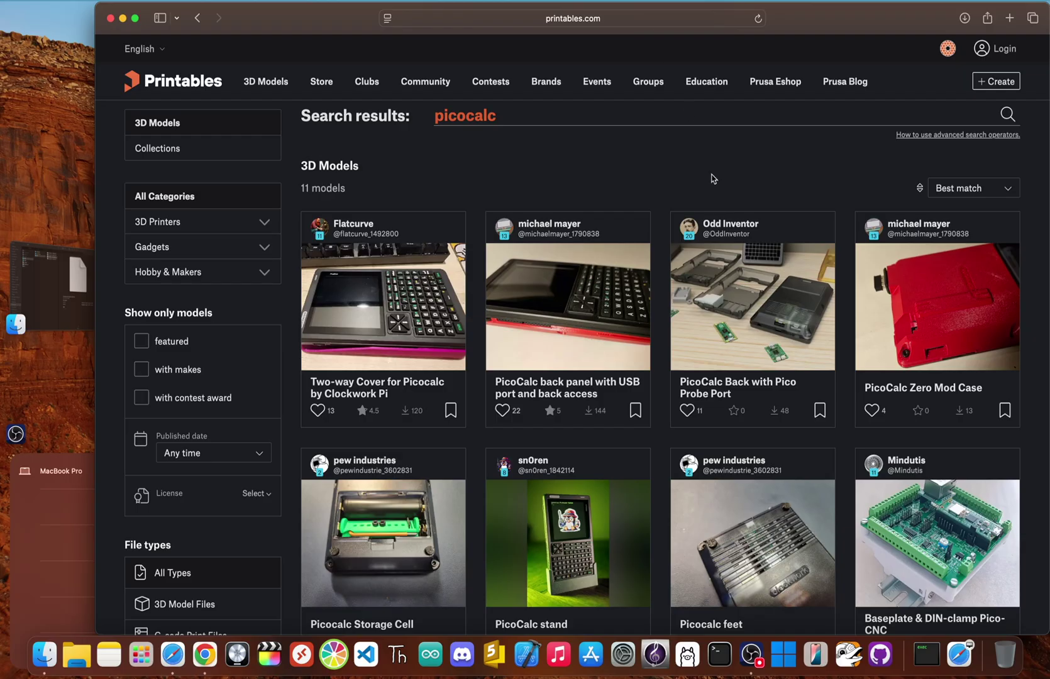
Open the Picocalc feet model page via the pew industries designer profile.
left_click(724, 469)
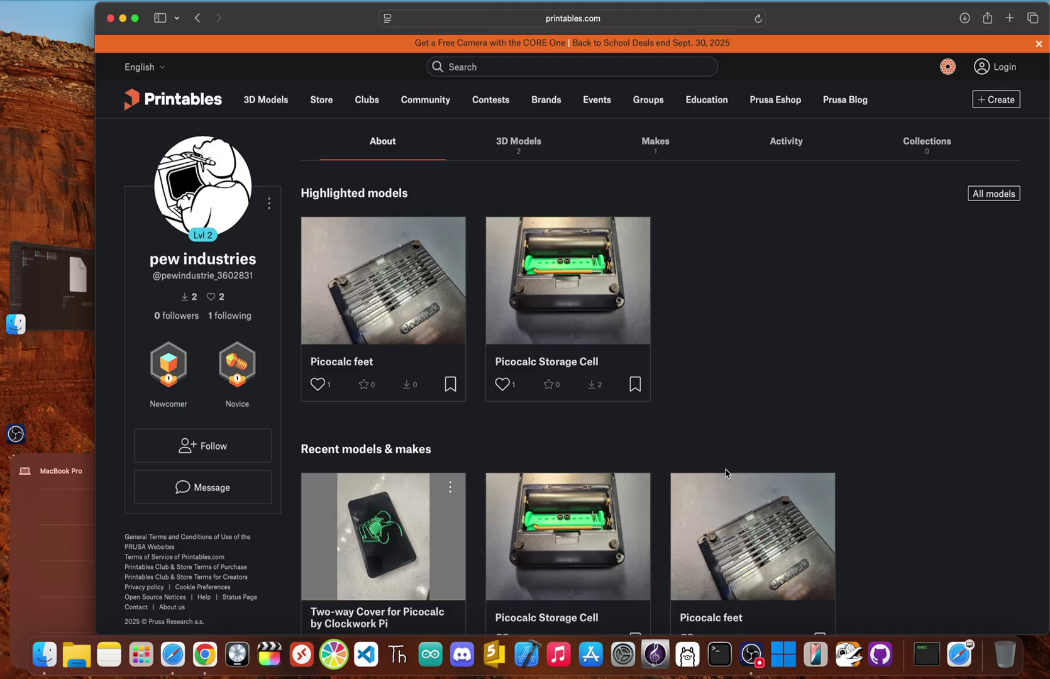
left_click(353, 302)
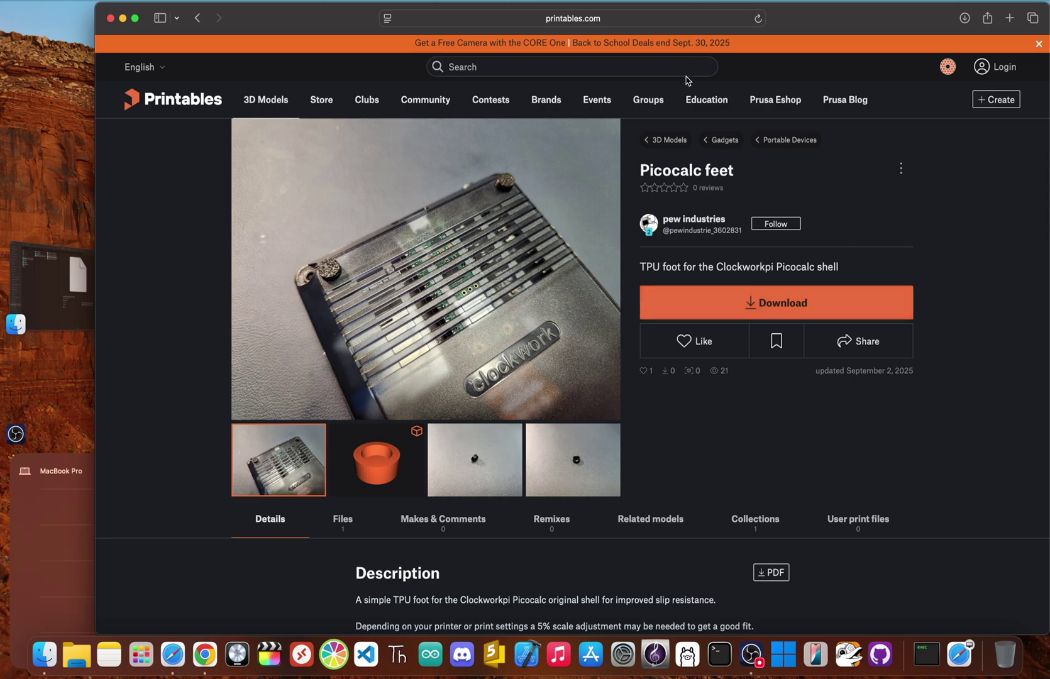
Switch to the Preview photo of the PicoCalc standing in its holder.
key("super+Tab")
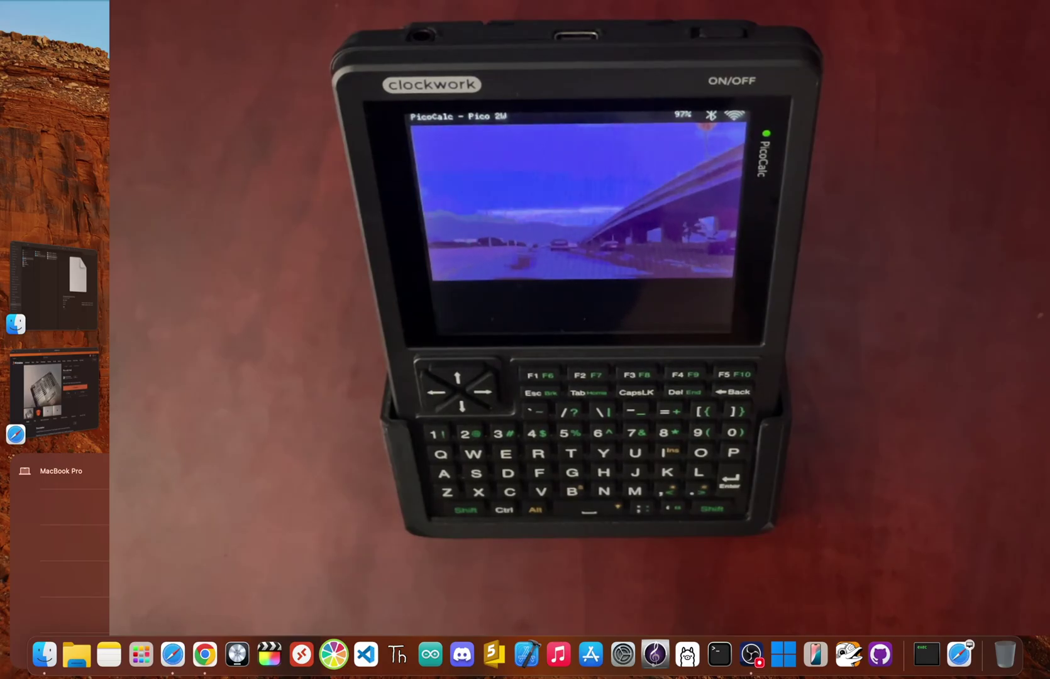